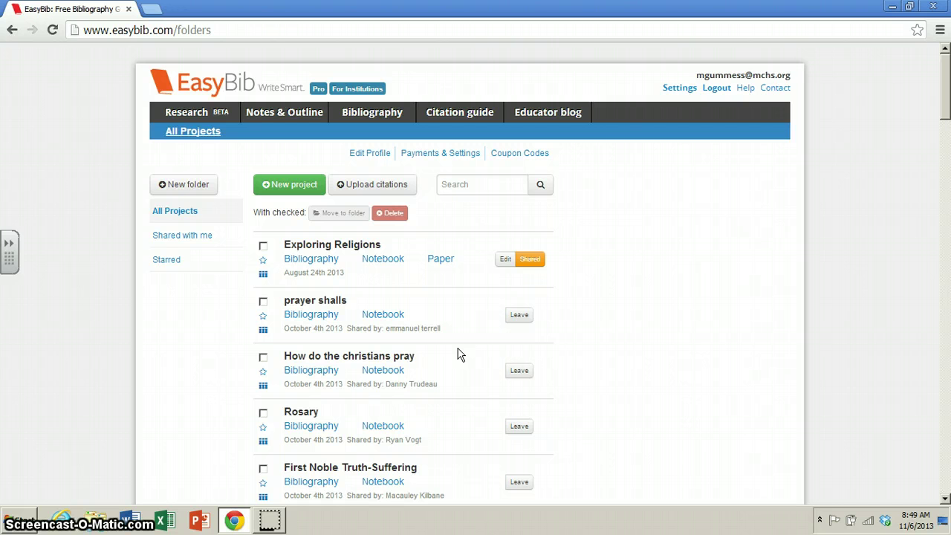
Open the notebook of the Exploring Religions project.
click(352, 196)
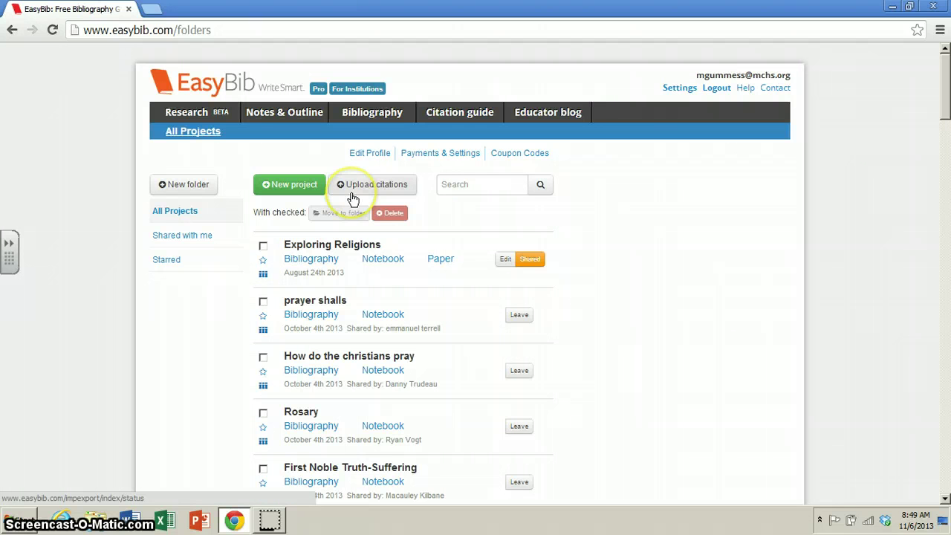
click(355, 242)
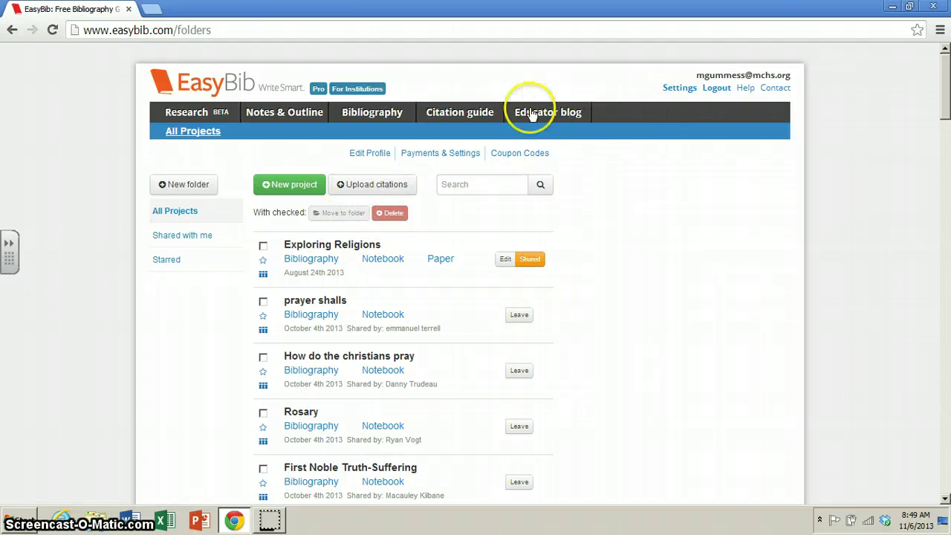
click(386, 259)
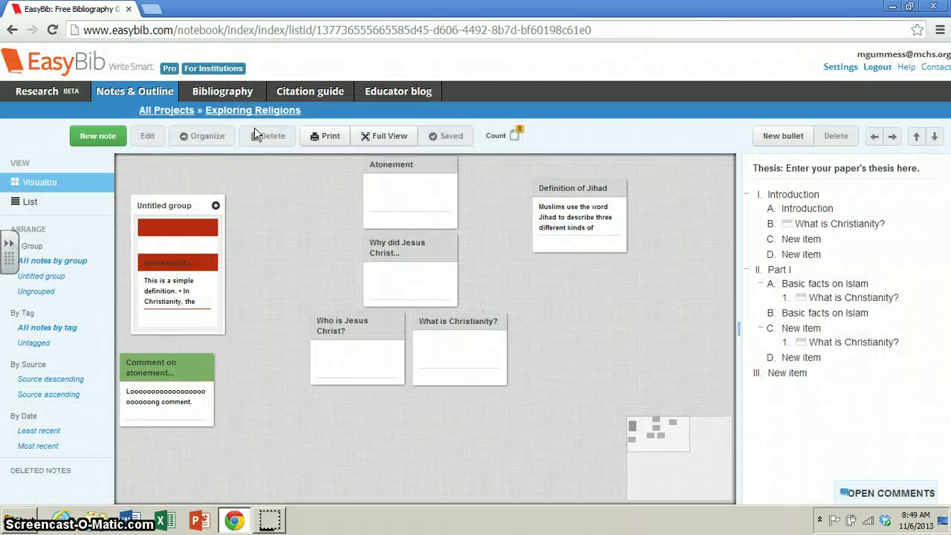
click(241, 185)
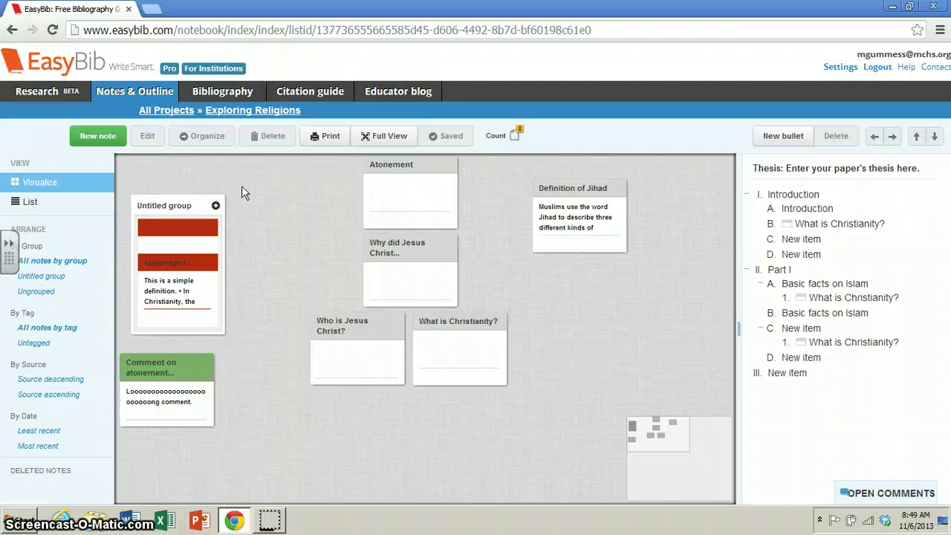
Move the Definition of Jihad note away from the Christianity notes, close to the right edge of the note board.
click(425, 319)
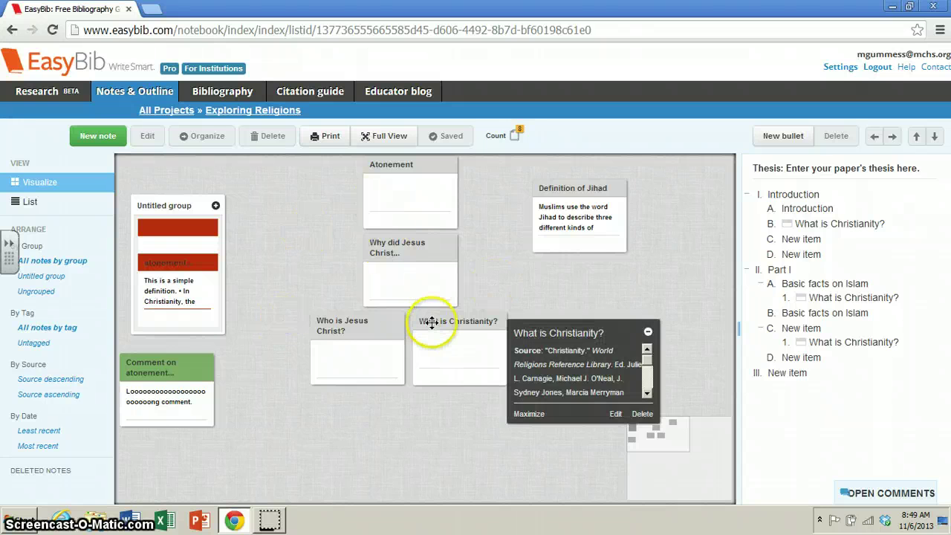
click(628, 290)
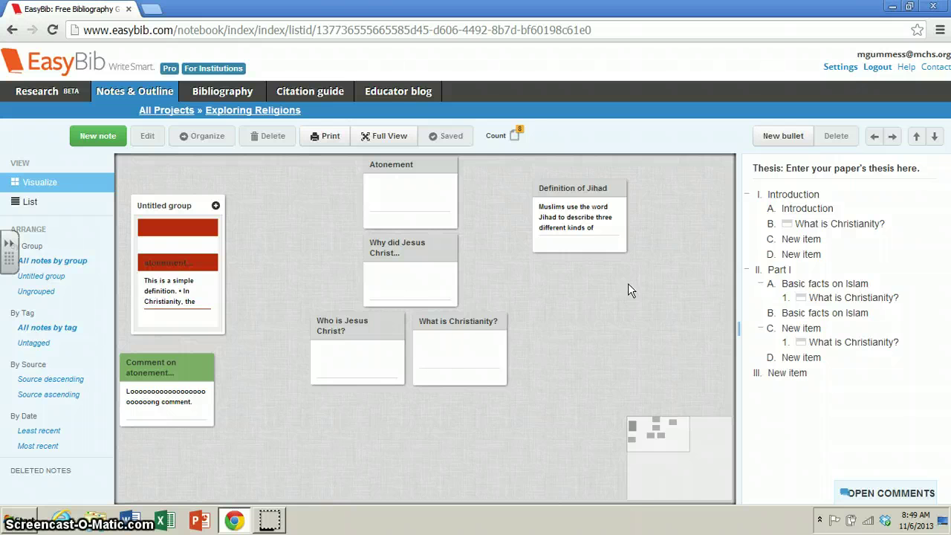
click(488, 320)
click(600, 191)
drag(587, 188, 668, 189)
click(604, 276)
click(639, 219)
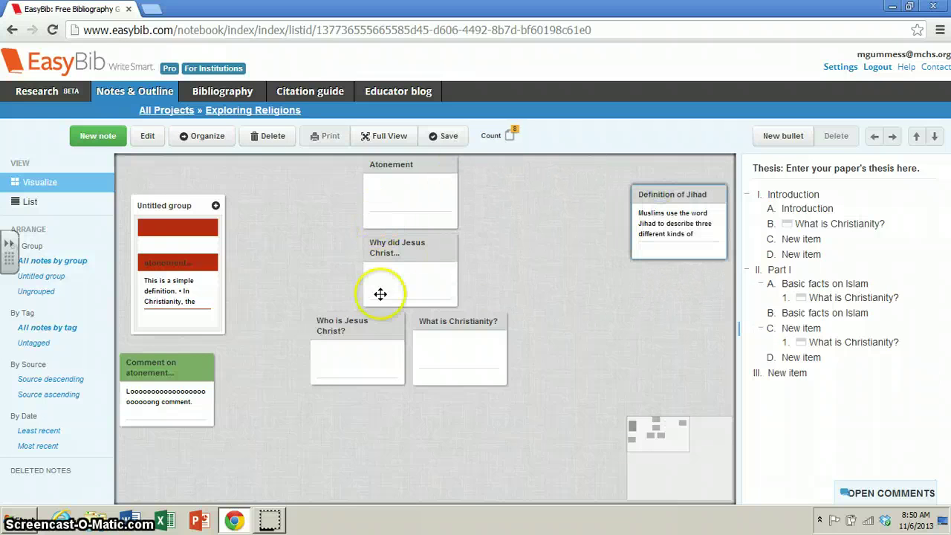
Examine the Atonement, Jesus Christ and Christianity notes on the board to see which belong together.
mouse_move(374, 350)
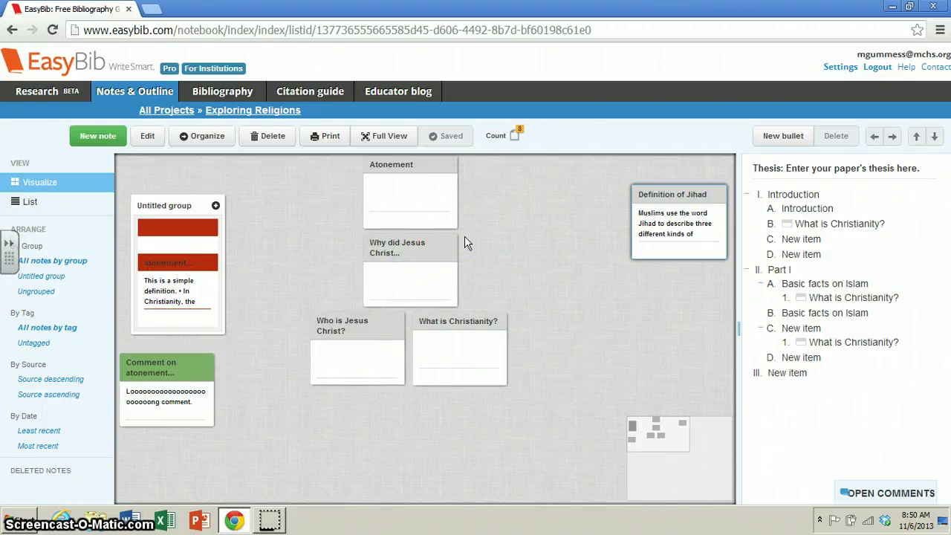
mouse_move(414, 255)
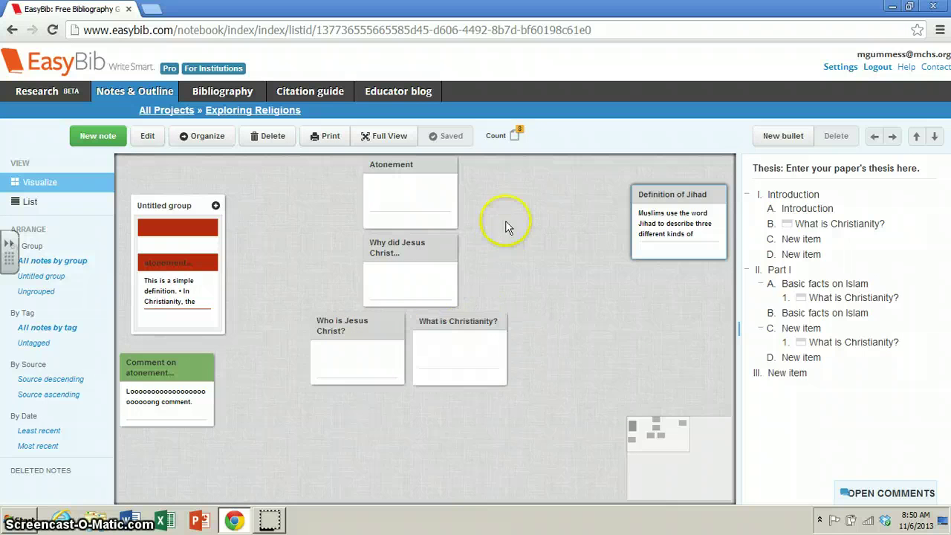
mouse_move(421, 179)
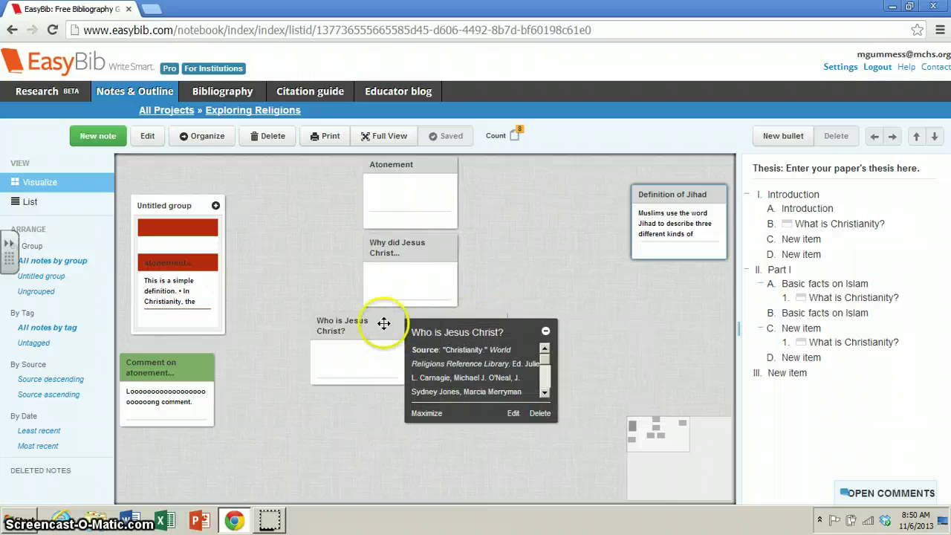
mouse_move(475, 334)
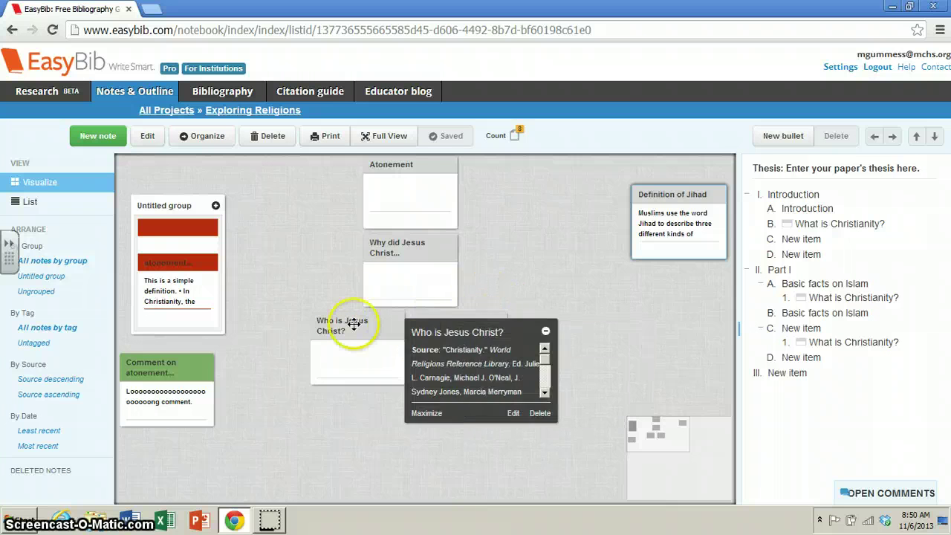
mouse_move(412, 343)
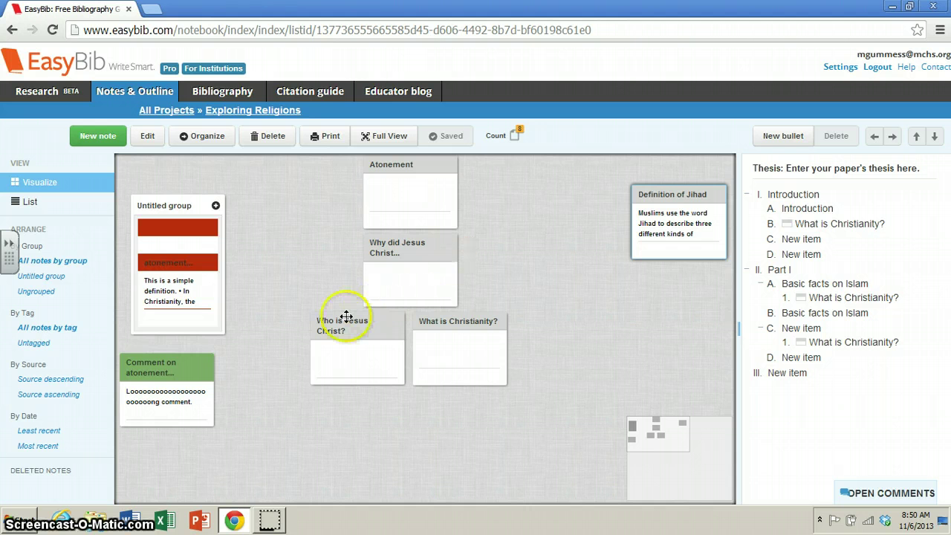
mouse_move(330, 323)
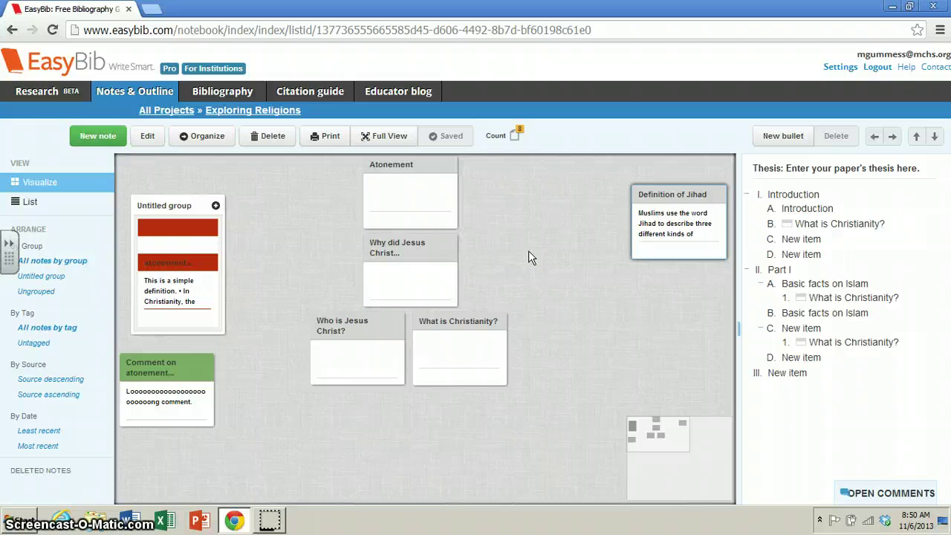
mouse_move(381, 305)
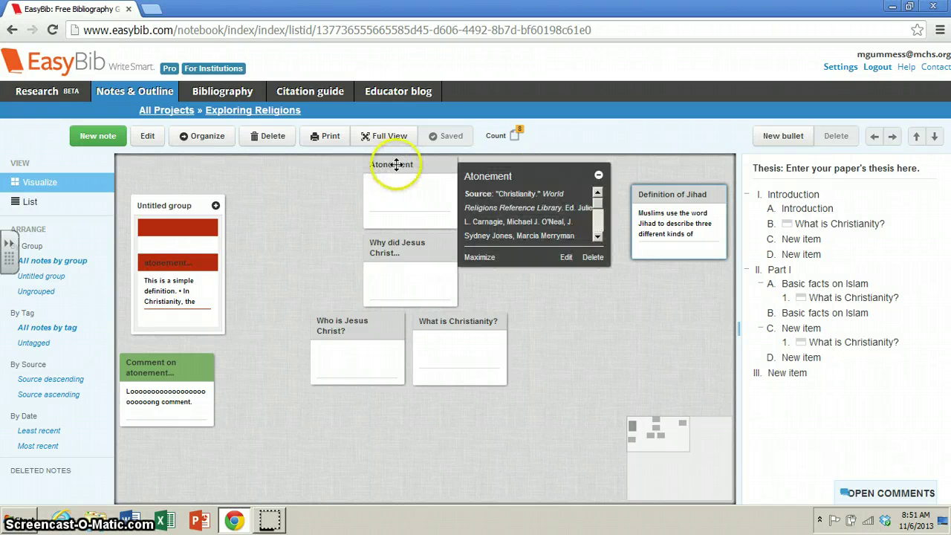
mouse_move(421, 326)
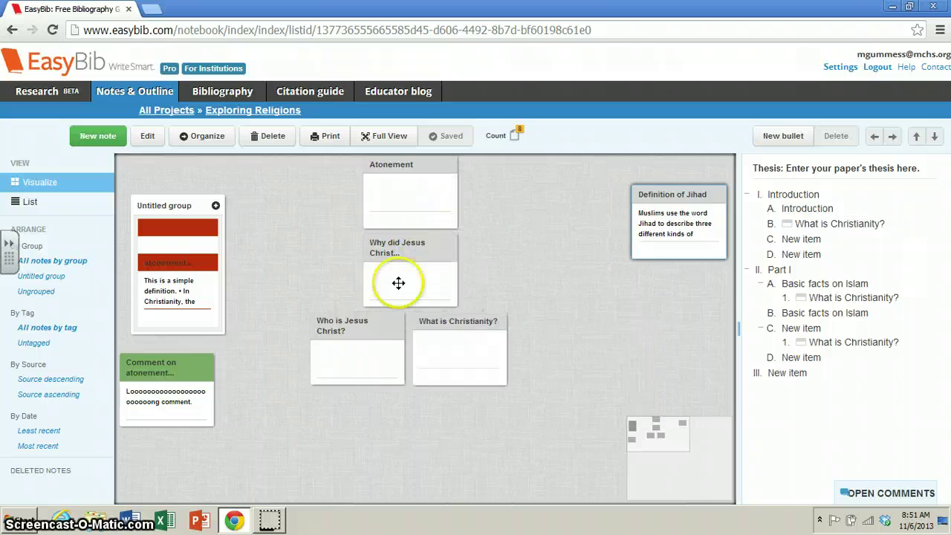
mouse_move(438, 313)
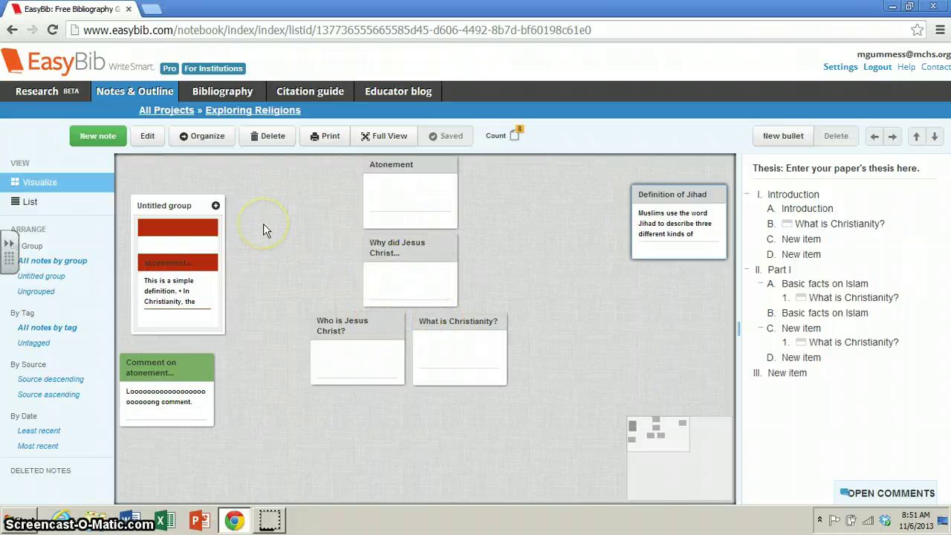
Open the green Comment on atonement note for editing and review its group, tag and color options.
mouse_move(155, 370)
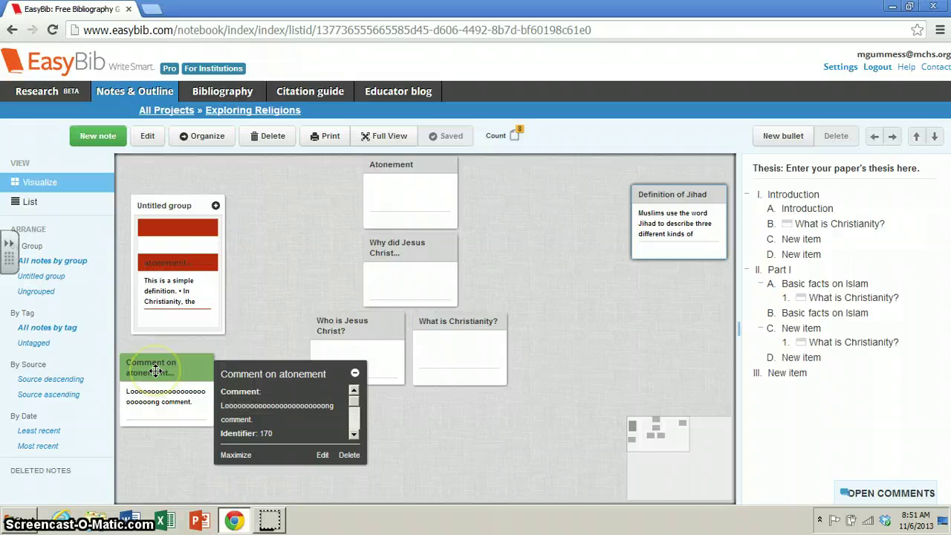
double_click(155, 370)
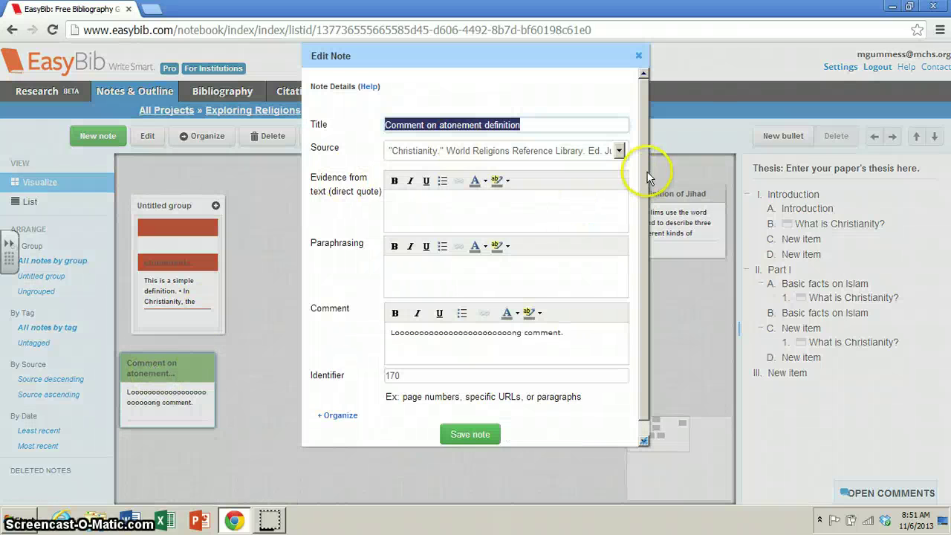
click(647, 222)
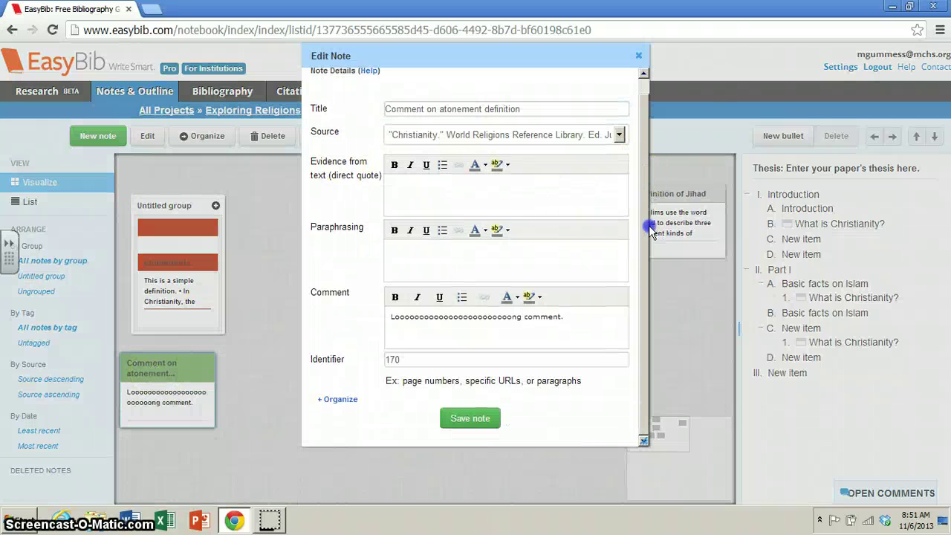
click(341, 401)
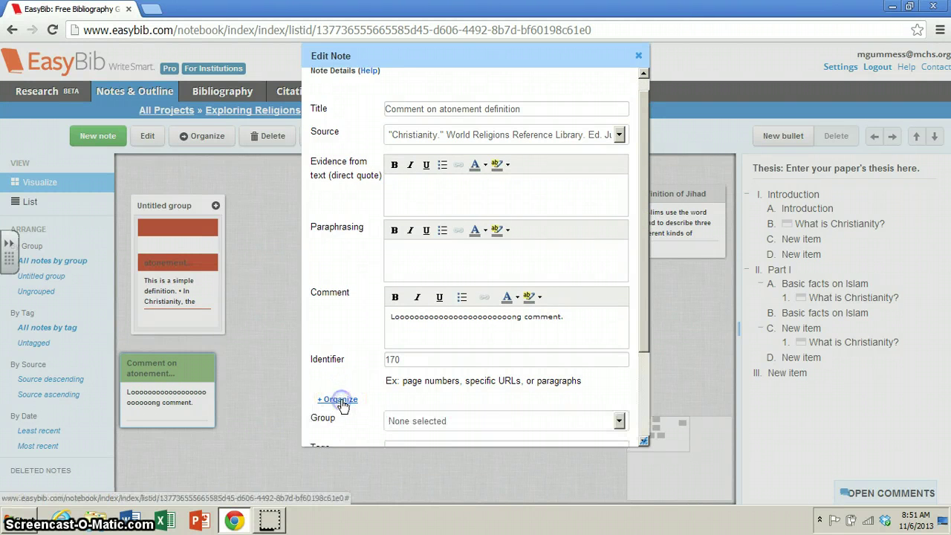
drag(643, 284, 648, 378)
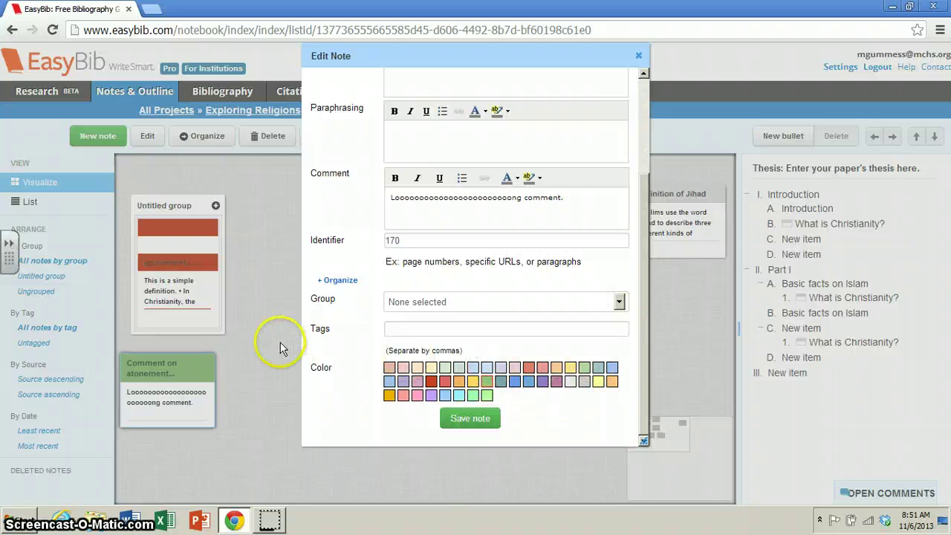
Save the Comment on atonement note and move it to the open area below the Definition of Jihad note.
click(454, 420)
drag(184, 364, 636, 314)
Reopen the Comment on atonement note, check its tag field and available group choices, and close it without changes.
double_click(630, 318)
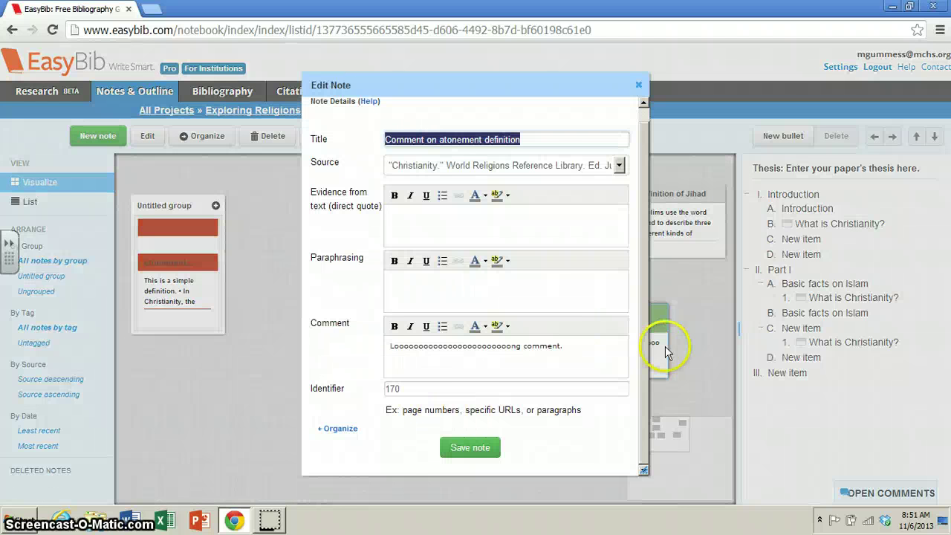
click(645, 361)
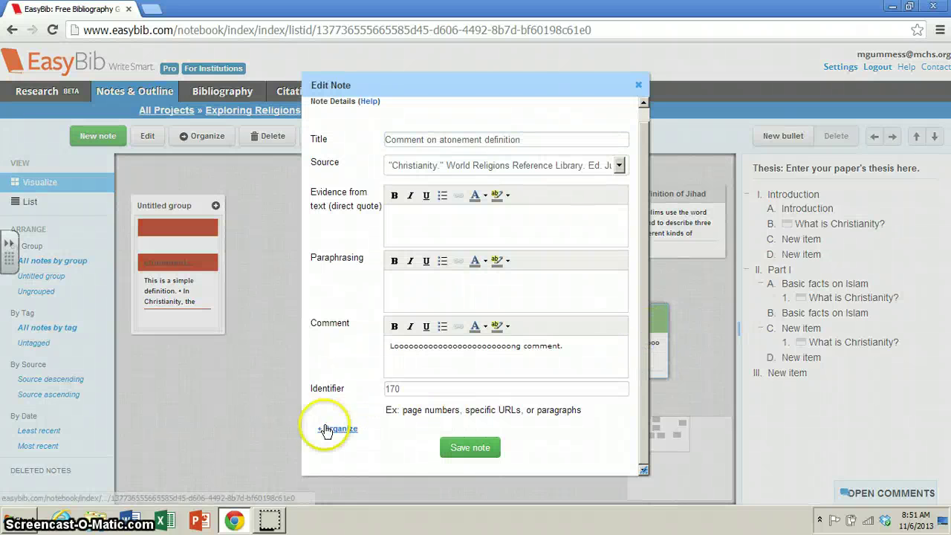
click(336, 428)
drag(640, 365, 637, 423)
click(541, 394)
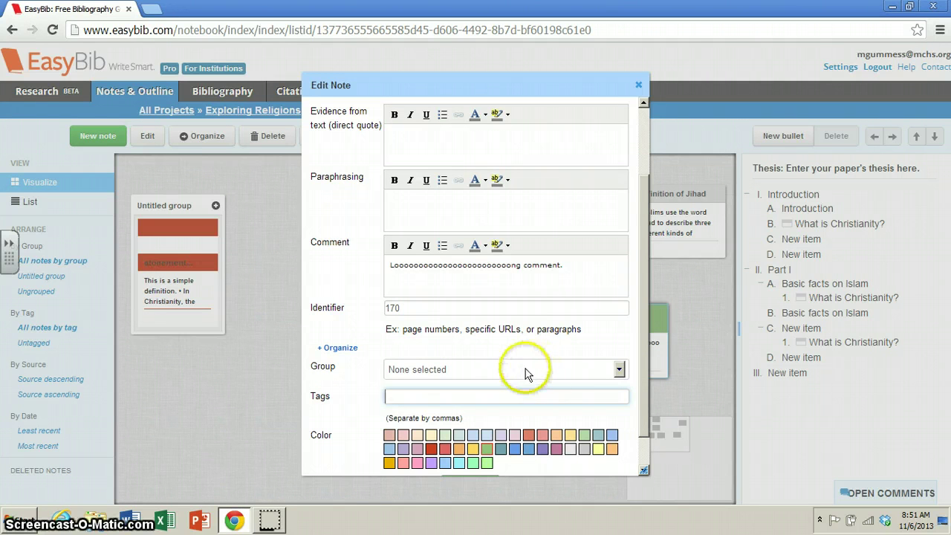
click(525, 369)
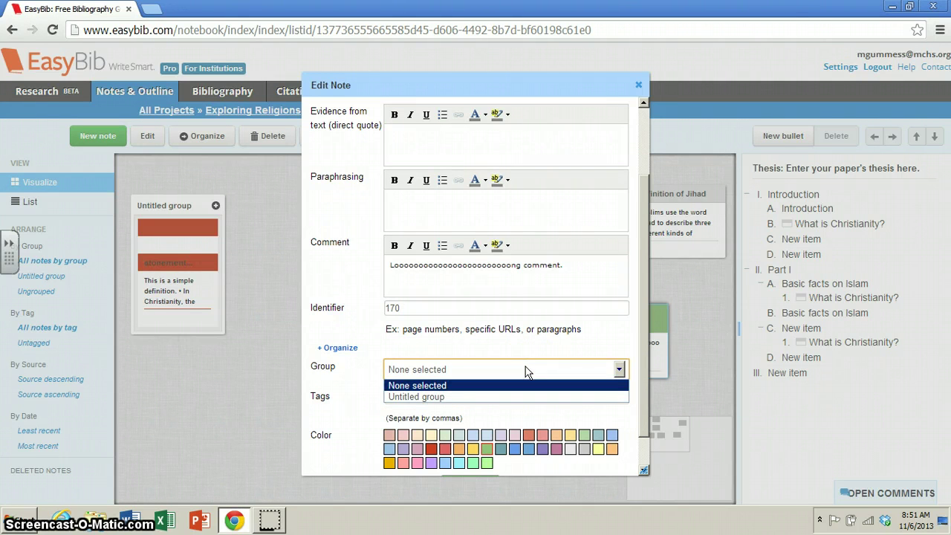
click(526, 366)
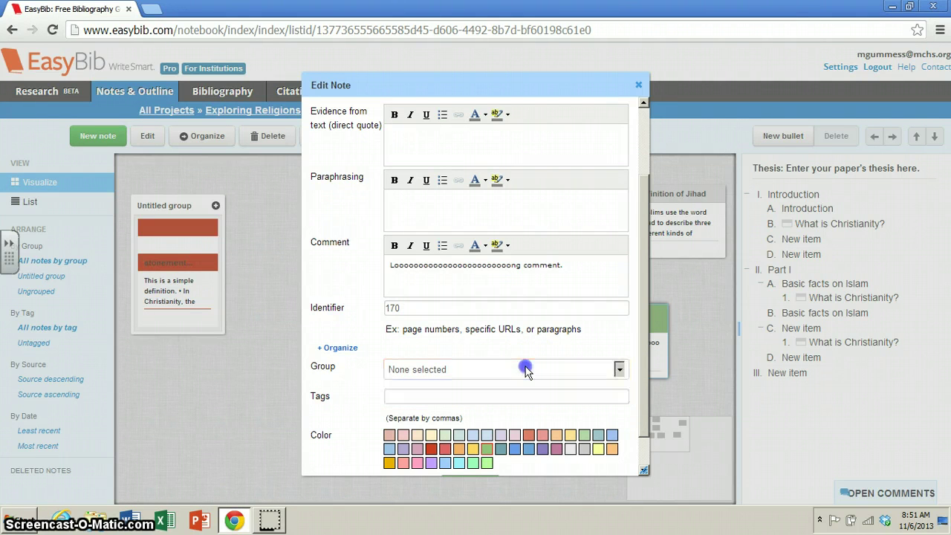
click(635, 87)
click(515, 322)
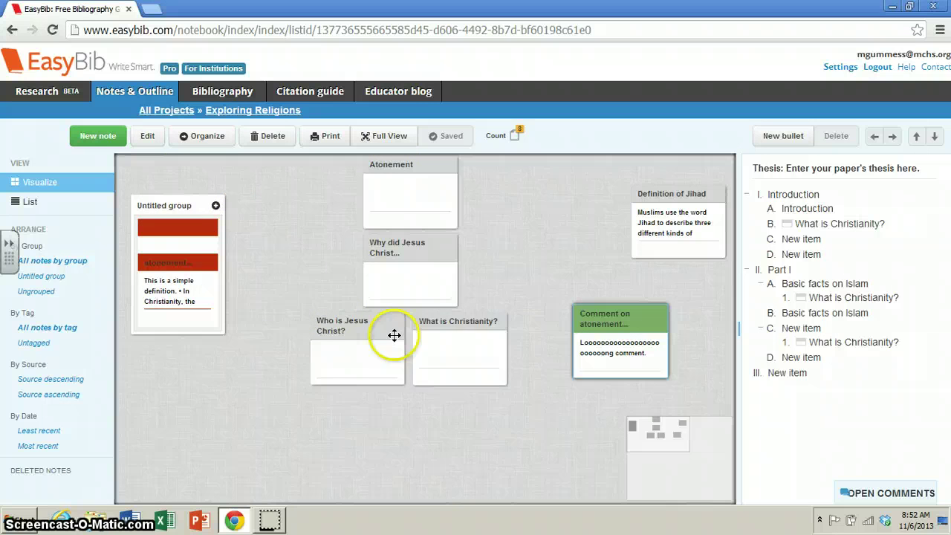
Combine the Why did Jesus Christ, Who is Jesus Christ?, What is Christianity? and Atonement notes into one new group.
mouse_move(374, 320)
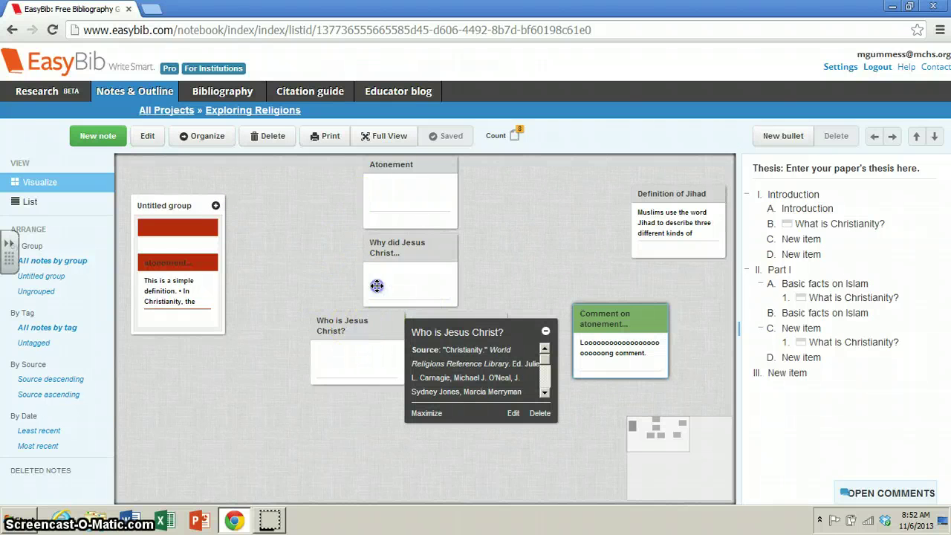
drag(376, 286, 403, 248)
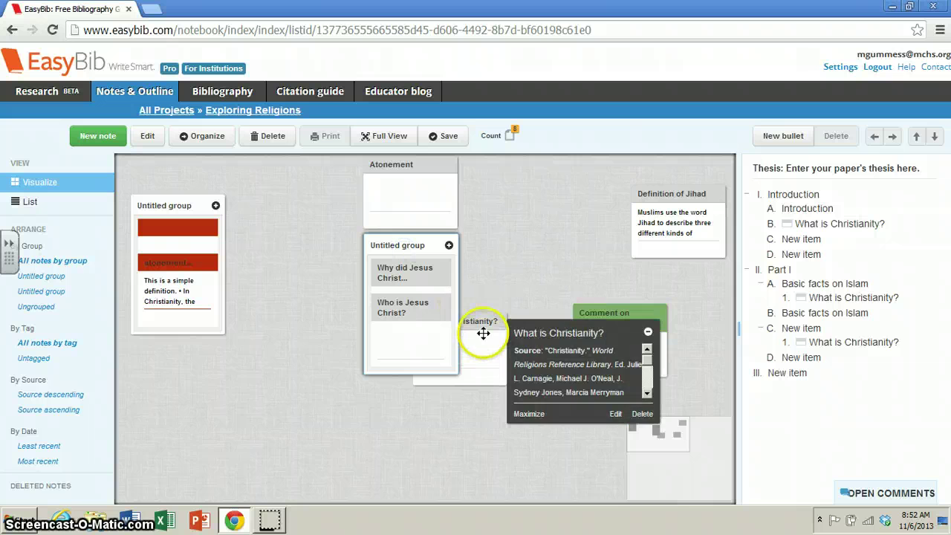
drag(483, 333, 415, 297)
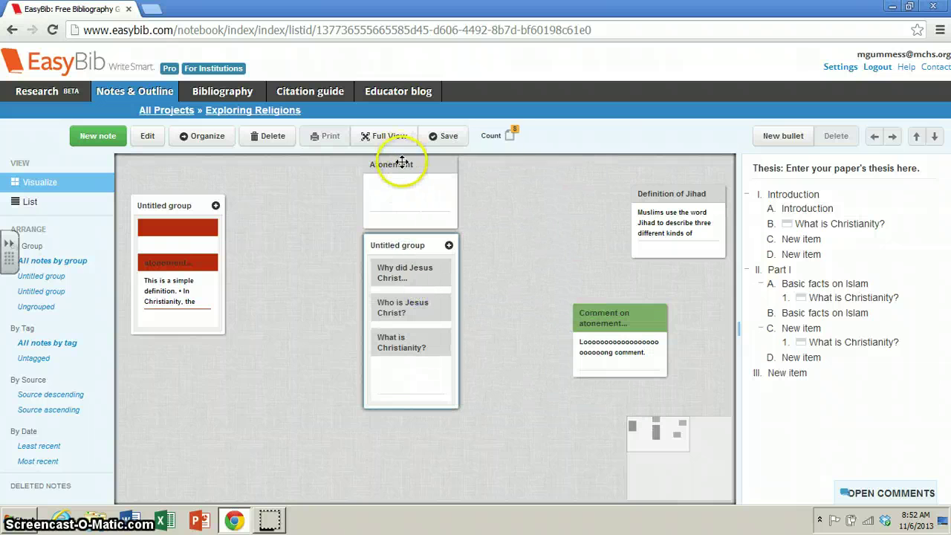
drag(401, 164, 409, 300)
Rename the group holding the Why did Jesus Christ, Who is Jesus Christ?, What is Christianity? and Atonement notes to Atonement Note Cards.
mouse_move(407, 265)
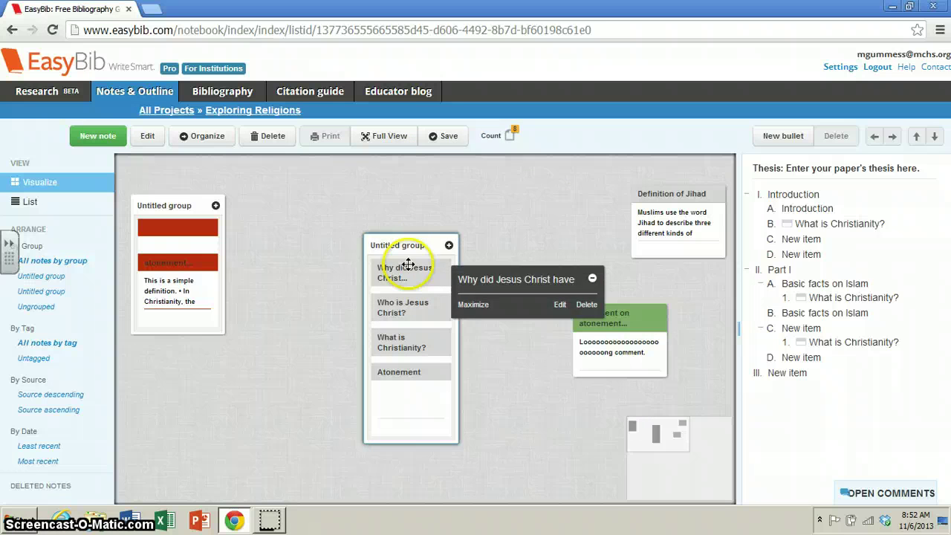
click(404, 245)
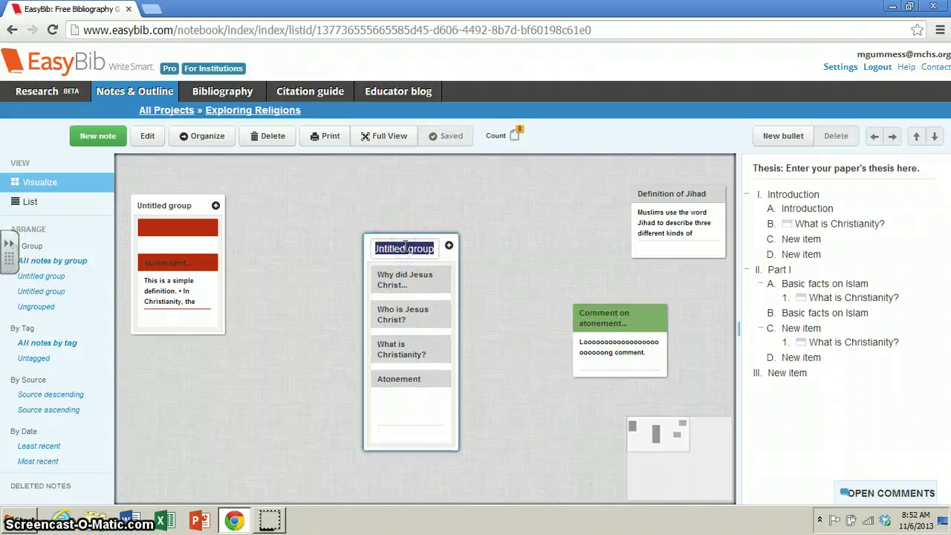
click(496, 246)
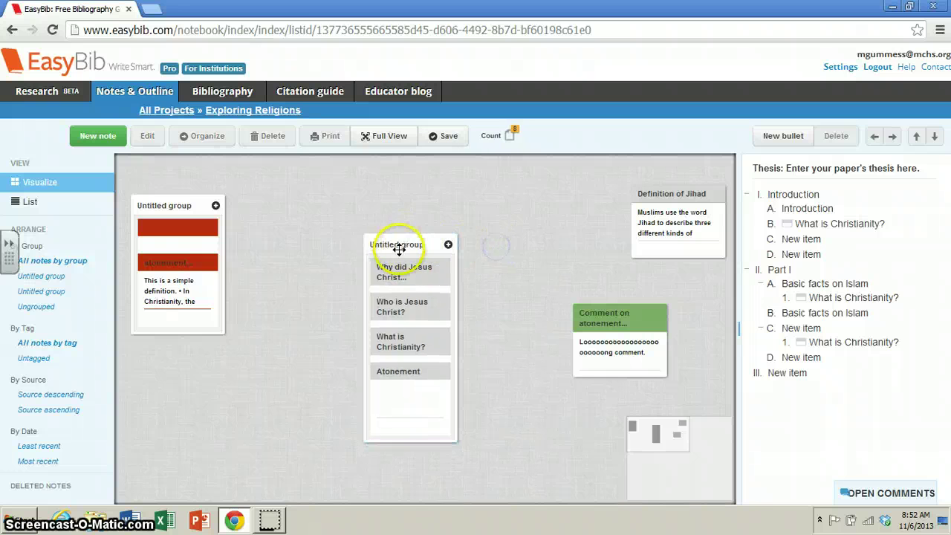
click(397, 235)
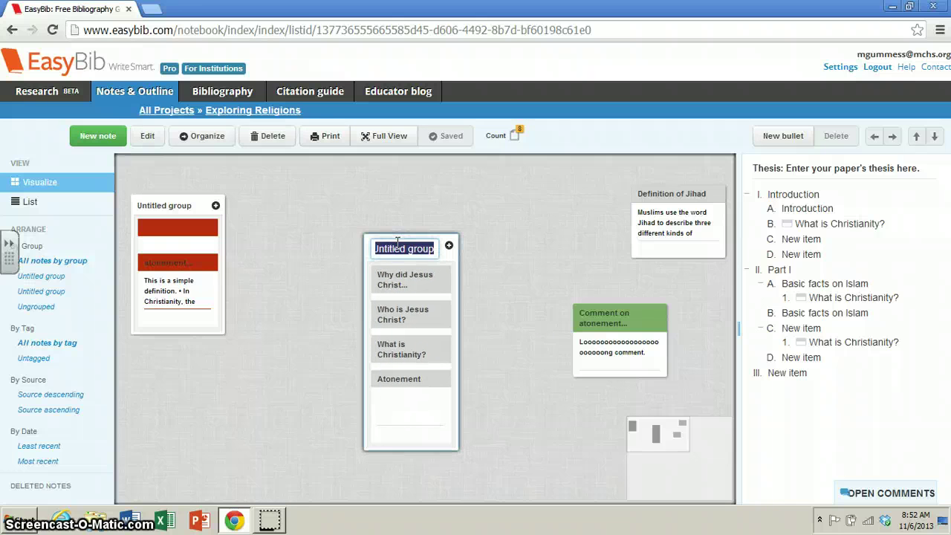
text(Atone)
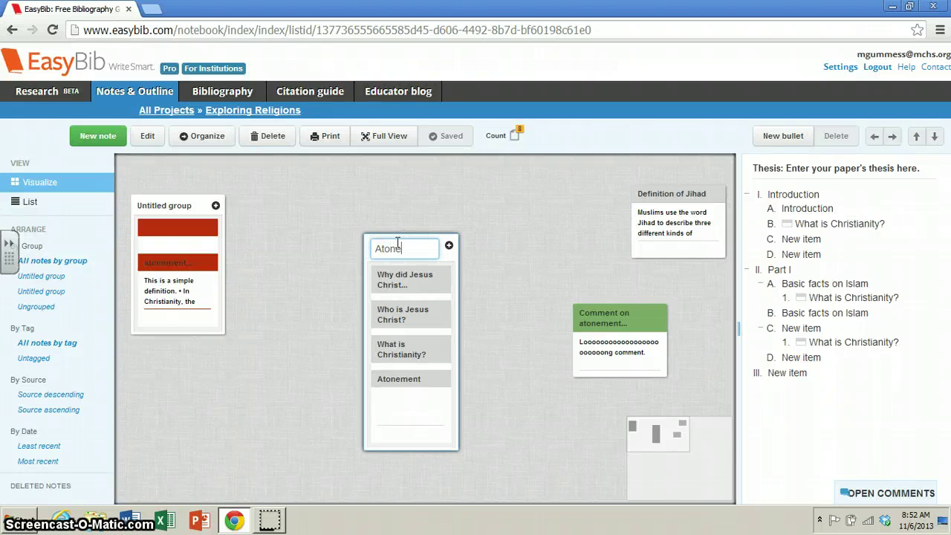
text(ment Note Cards)
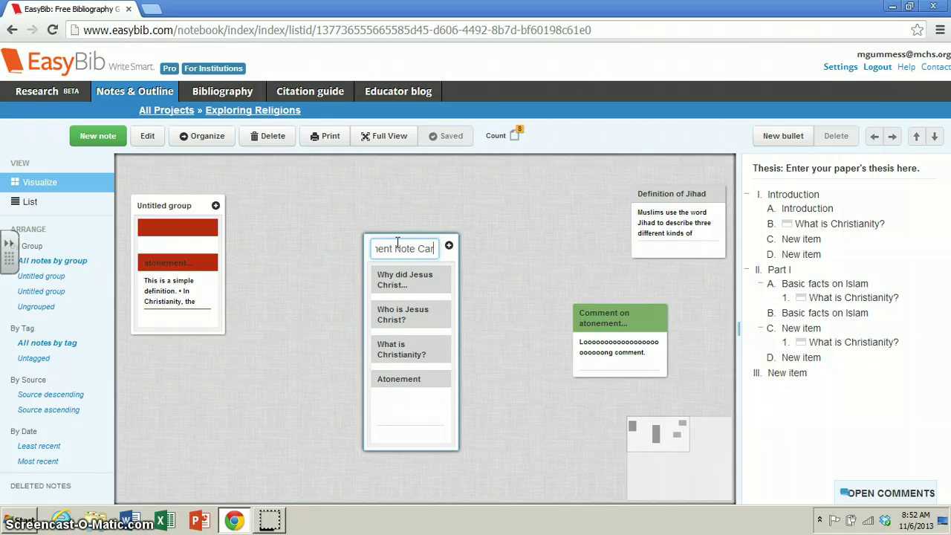
key(Return)
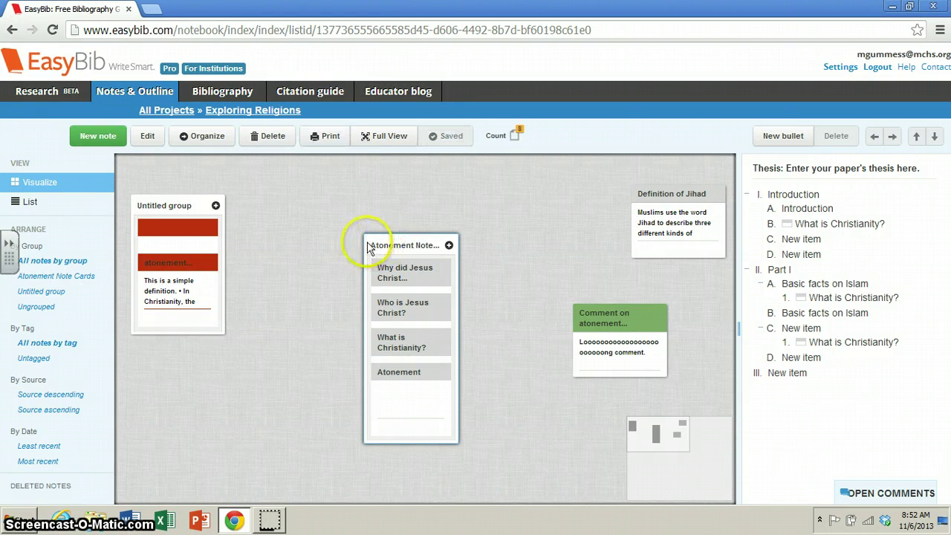
Move the Atonement Note Cards group up near the untitled group of red notes, and shift the untitled group lower on the canvas.
drag(370, 247, 271, 176)
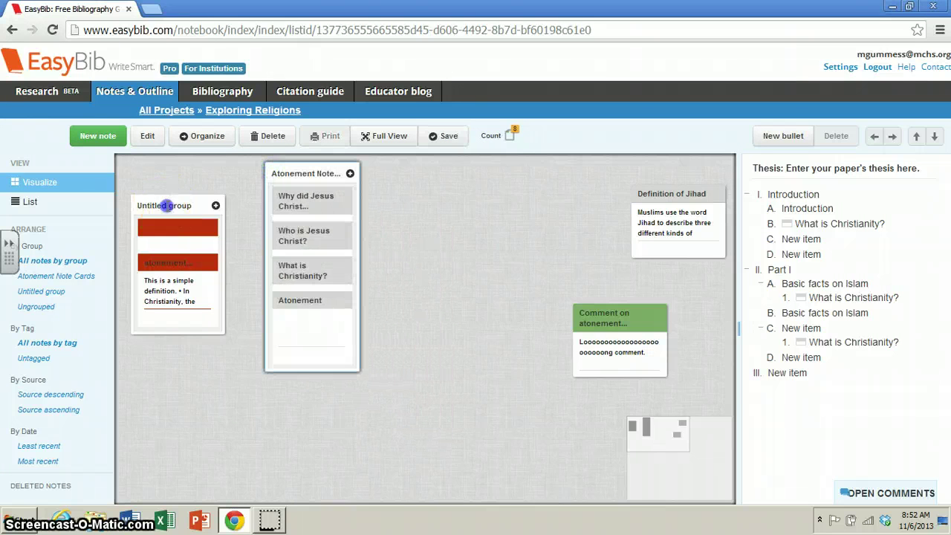
drag(165, 206, 198, 305)
Expand the Atonement Note Cards group and break it up by moving Why did Jesus Christ, What is Christianity? and Atonement out onto the canvas.
mouse_move(301, 246)
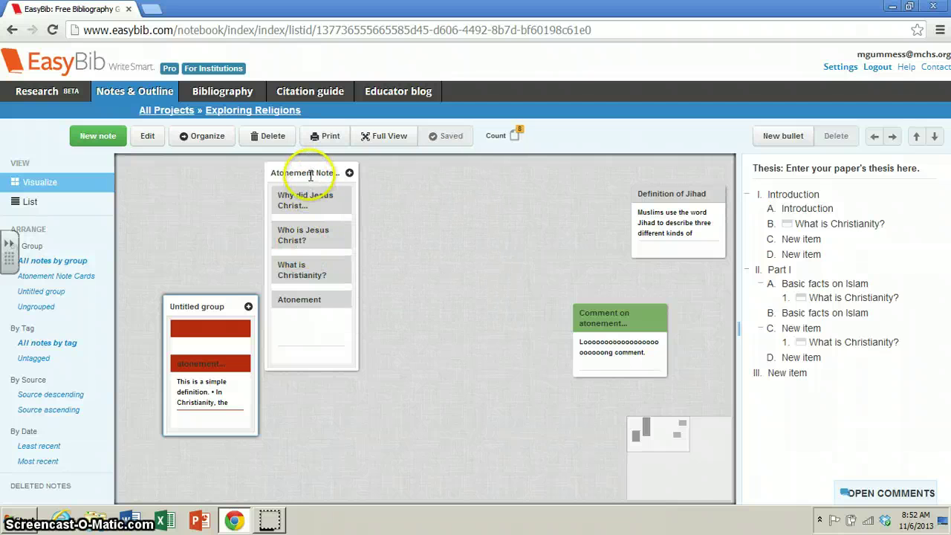
double_click(310, 315)
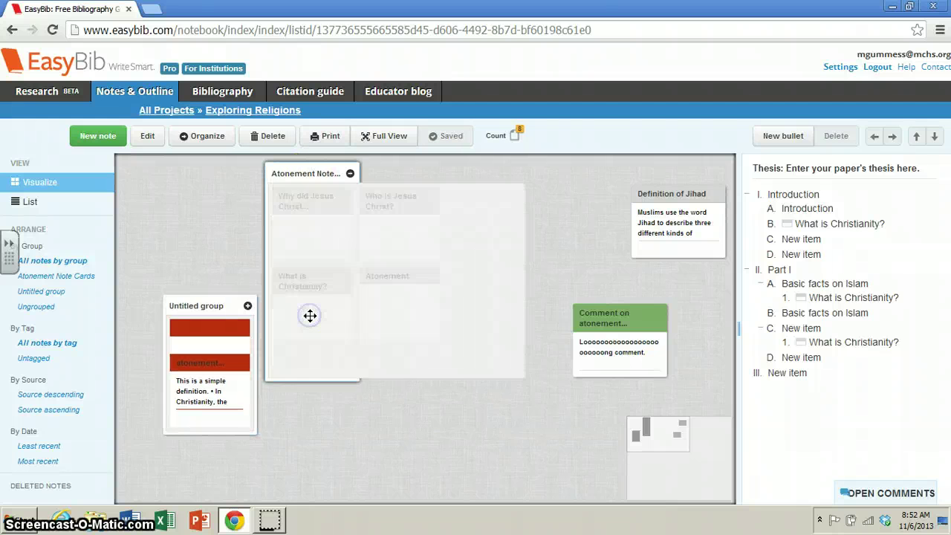
drag(305, 199, 342, 434)
mouse_move(380, 212)
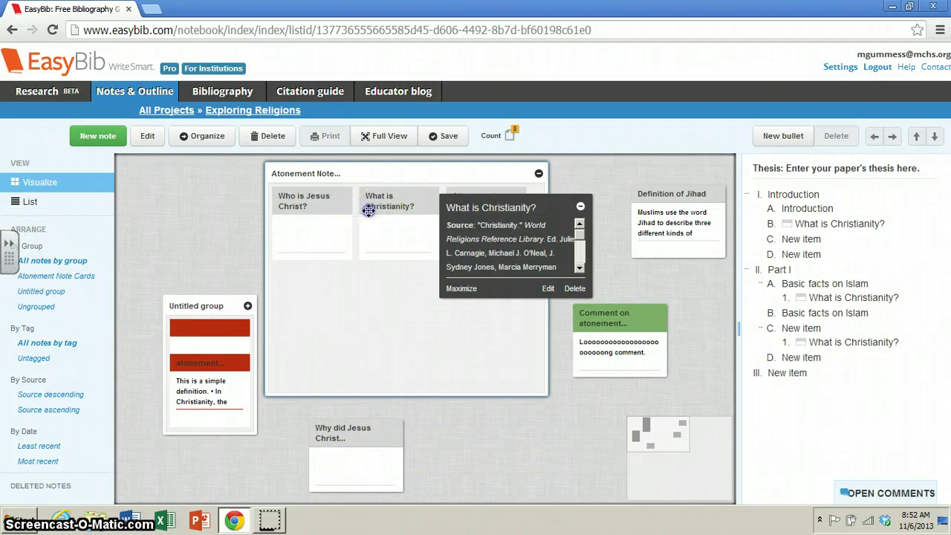
drag(371, 208, 190, 202)
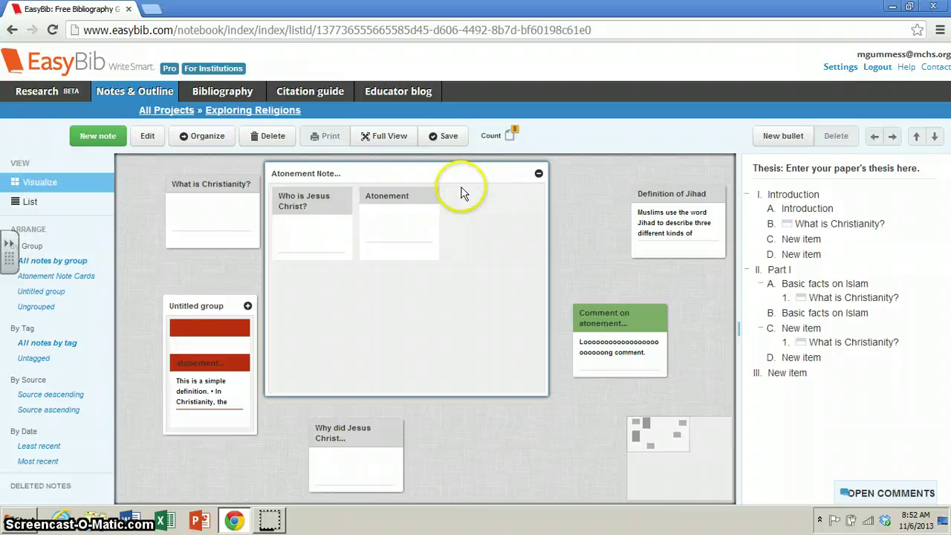
mouse_move(405, 199)
mouse_down()
mouse_move(520, 442)
mouse_move(488, 427)
mouse_move(414, 240)
mouse_move(414, 183)
mouse_up()
click(394, 390)
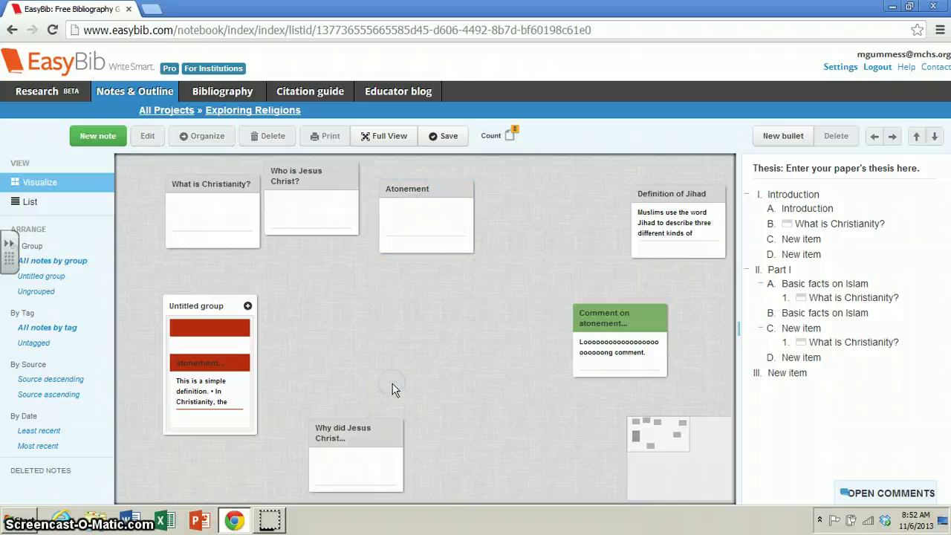